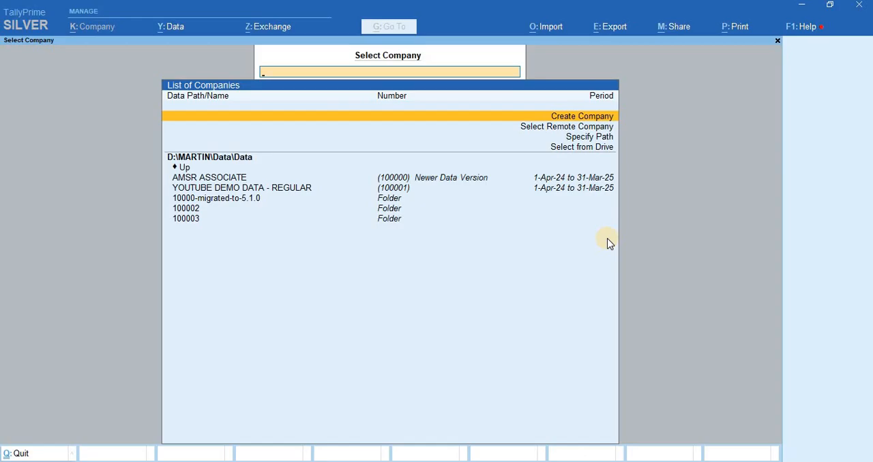
- Start a new company named "YouTube Demo Data" and keep the same text as its mailing name
key(Return)
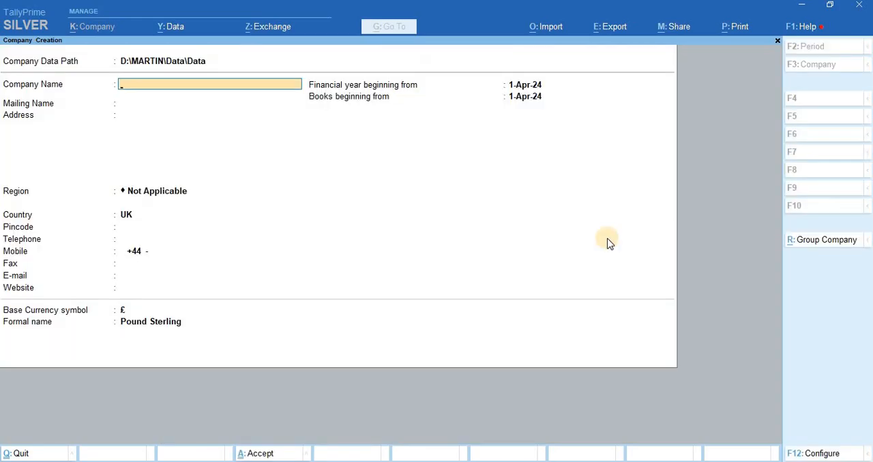
text(YouTube Demo Data)
key(Return)
- Set the company's address to Dindigul and its state to Tamil Nadu
key(Return)
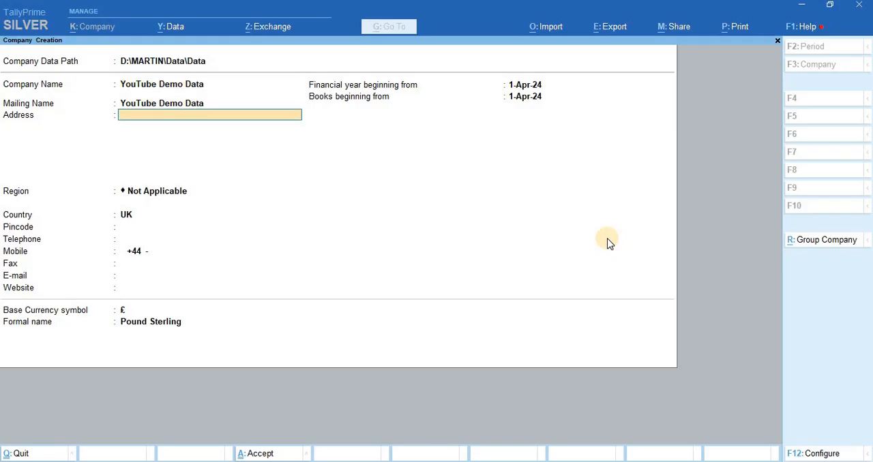
text(DIND)
key(BackSpace)
key(BackSpace)
text(indigul)
key(Return)
key(Return)
text(Tami)
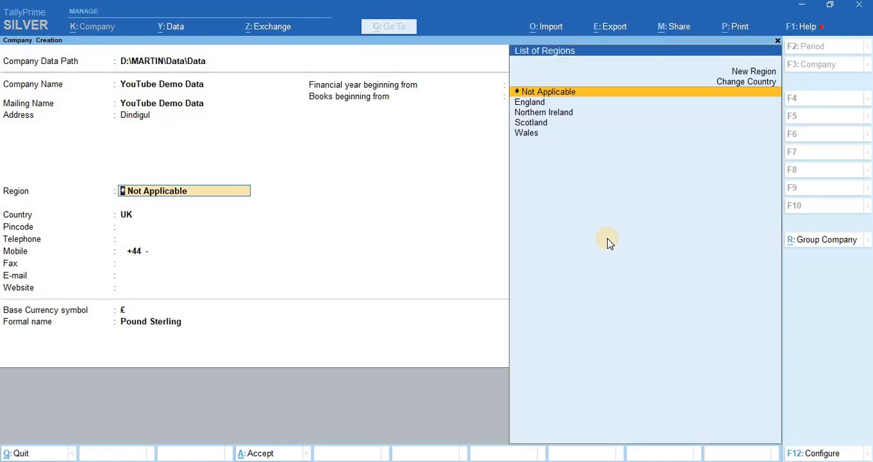
text(l)
- Fill in the company's e-mail, keep ₹ and INR as the base currency, and save the new company
key(Return)
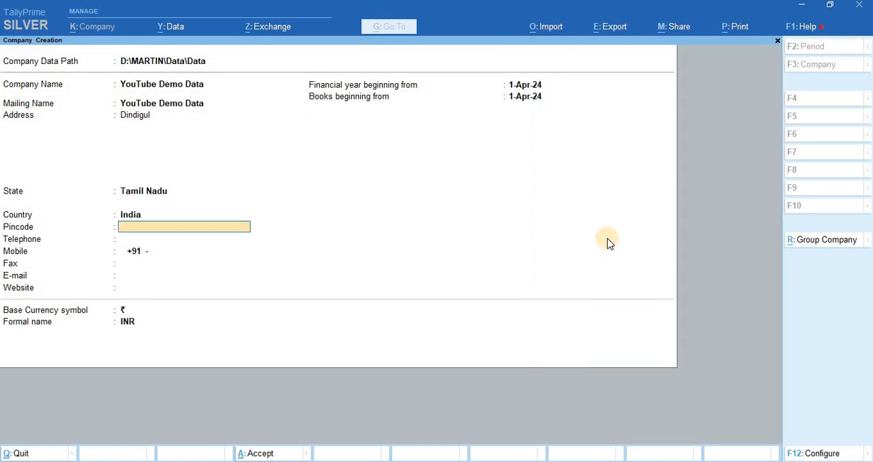
key(Return)
key(Return)
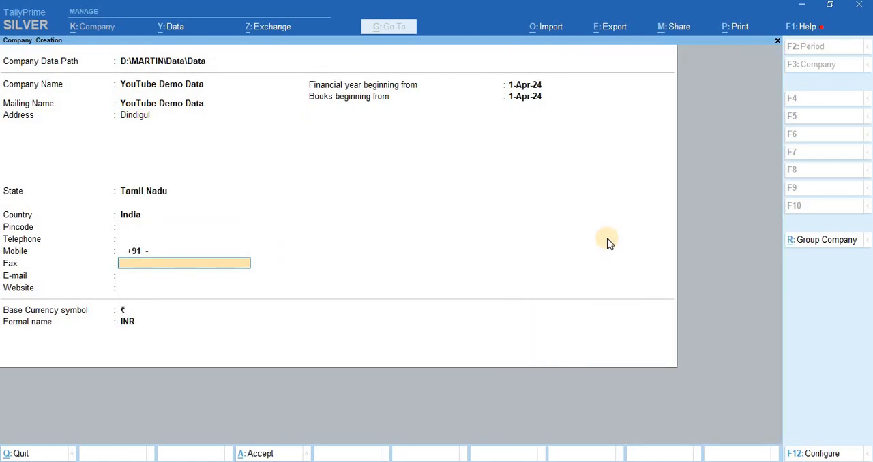
key(Return)
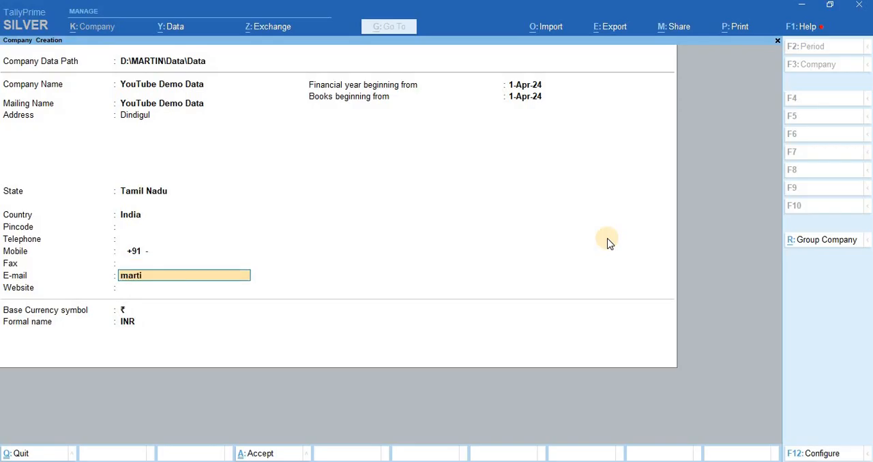
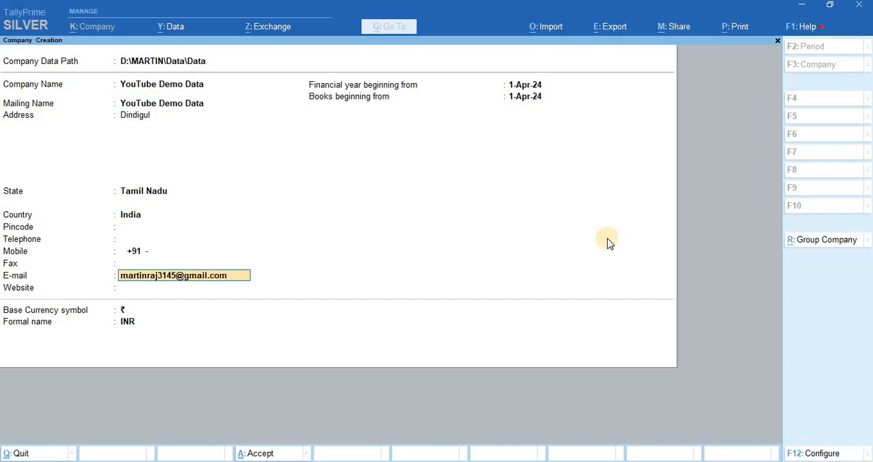
key(Return)
key(Return)
key(Return)
key(Return)
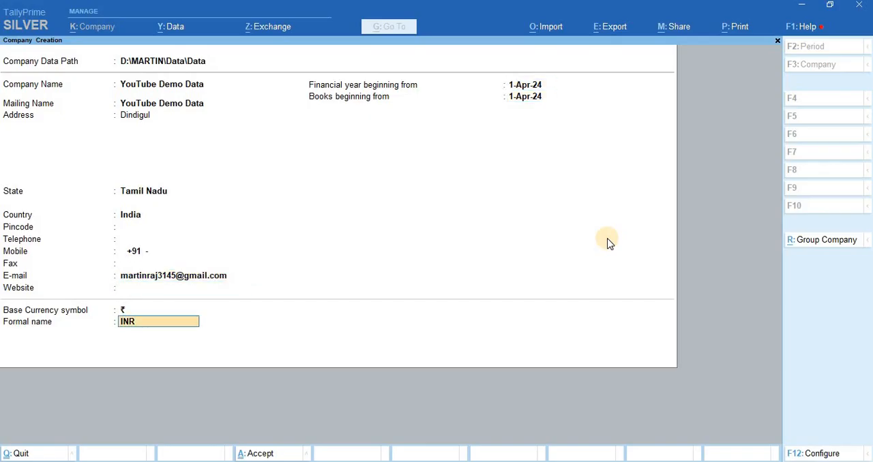
key(Return)
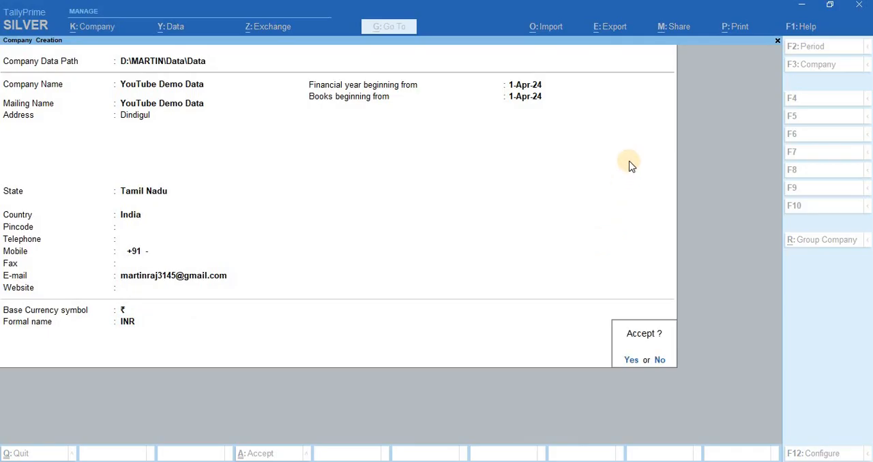
key(Return)
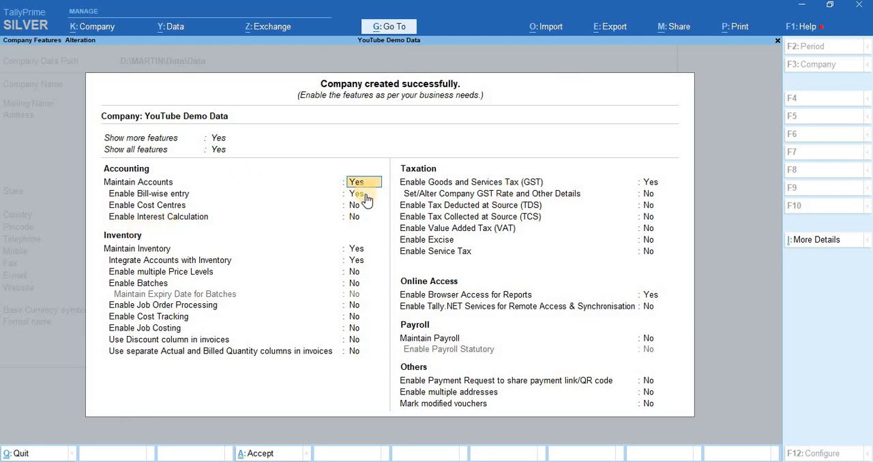
- Enable Goods and Services Tax for the company with state Tamil Nadu and registration type Composition
click(652, 183)
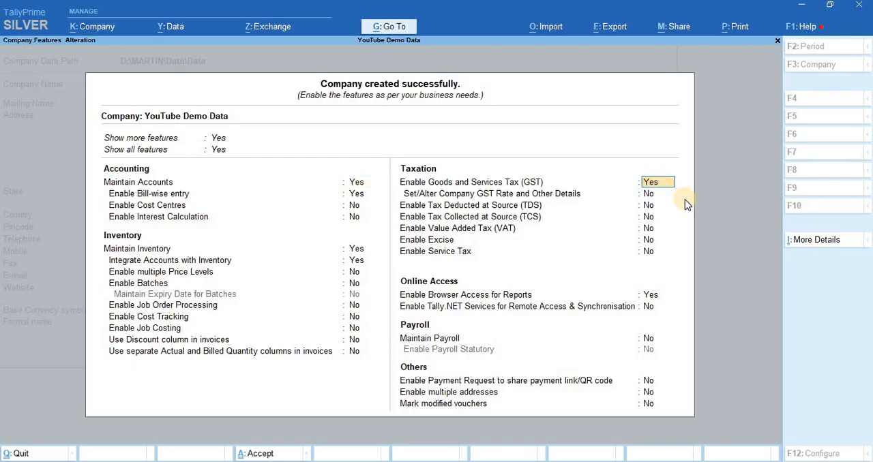
key(Return)
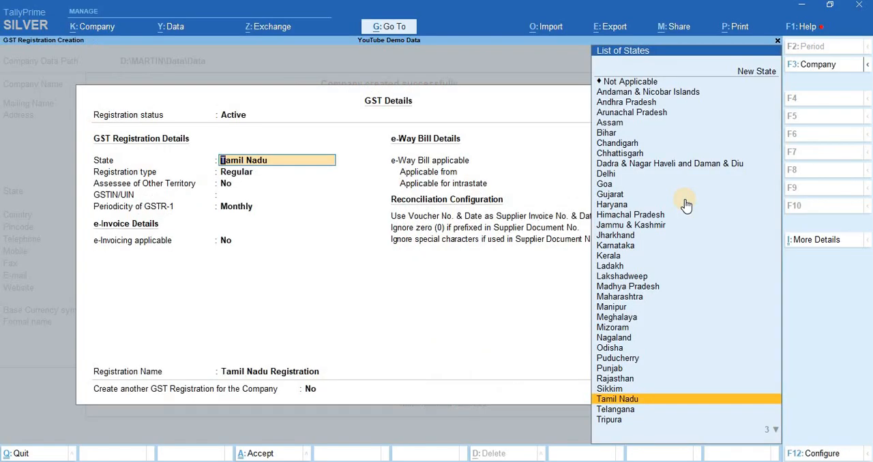
key(Return)
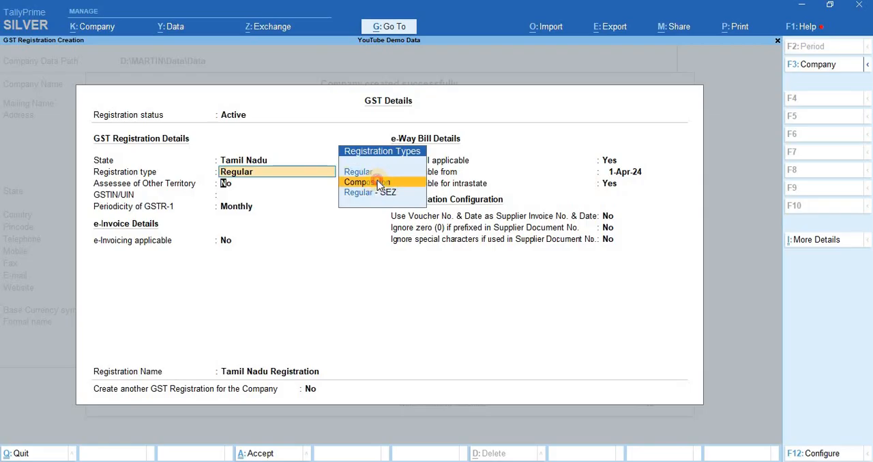
click(345, 182)
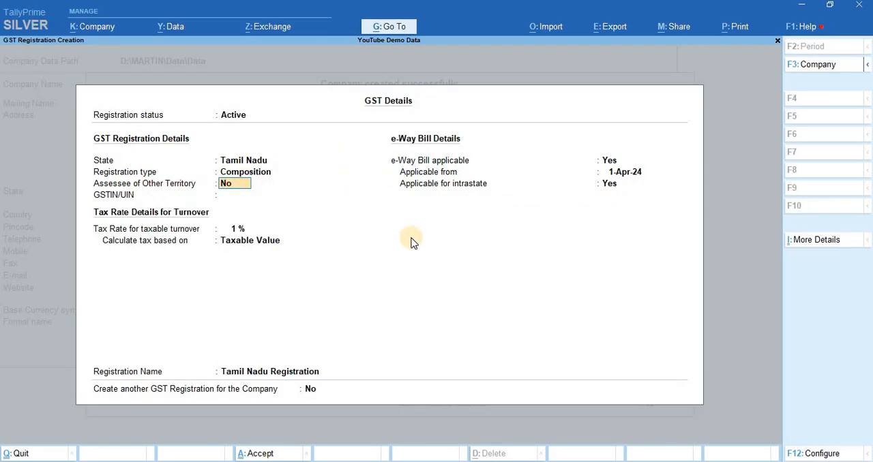
- Keep Assessee of Other Territory at No and enter the company's GSTIN/UIN in the GST details
key(Return)
key(Return)
key(Return)
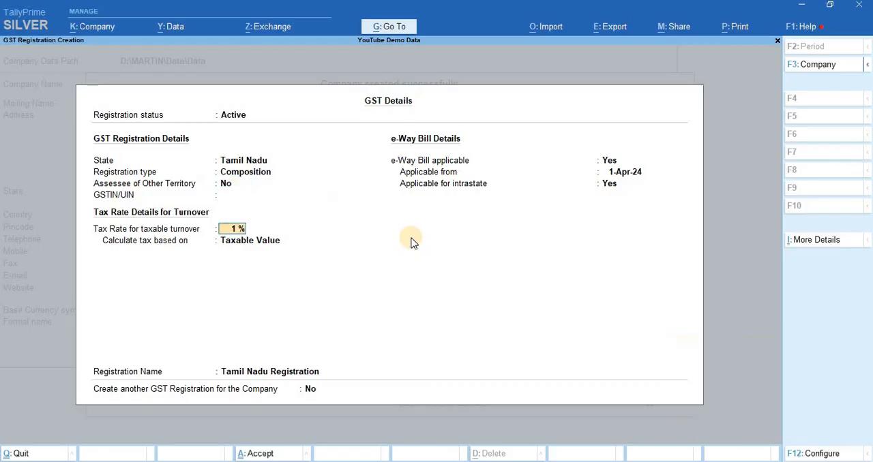
key(BackSpace)
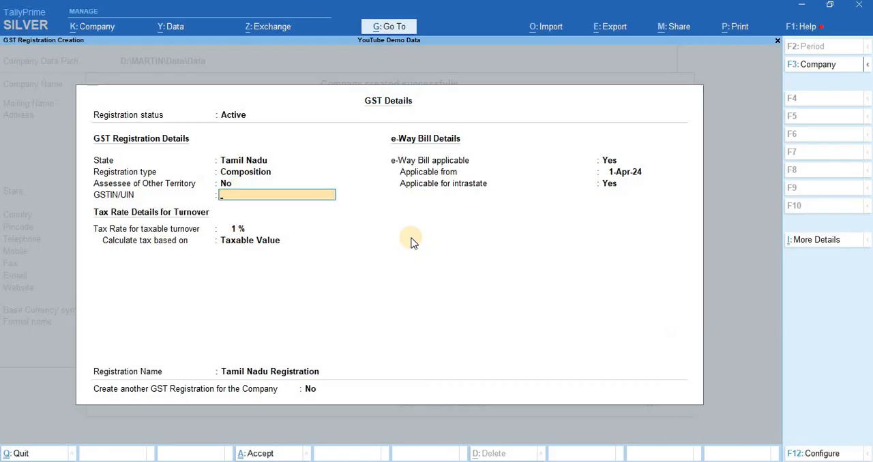
key(Return)
key(Return)
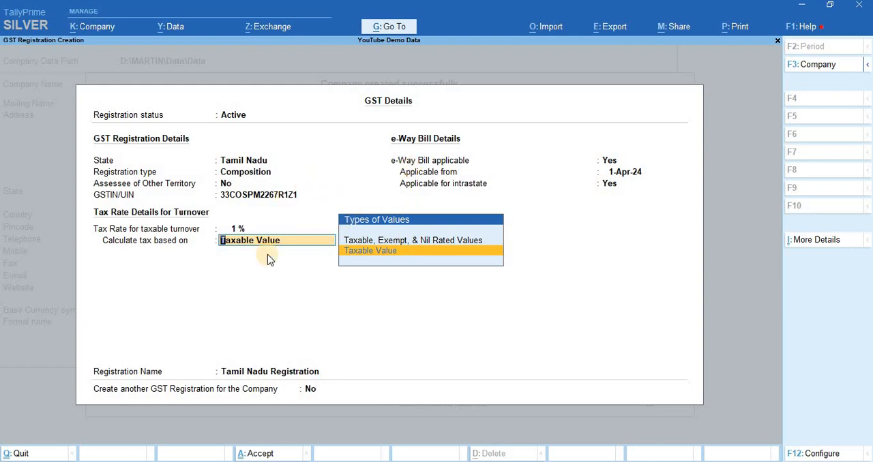
- Keep the taxable turnover tax rate at 1% calculated on Taxable Value, and leave the e-Way Bill settings as they are
click(240, 230)
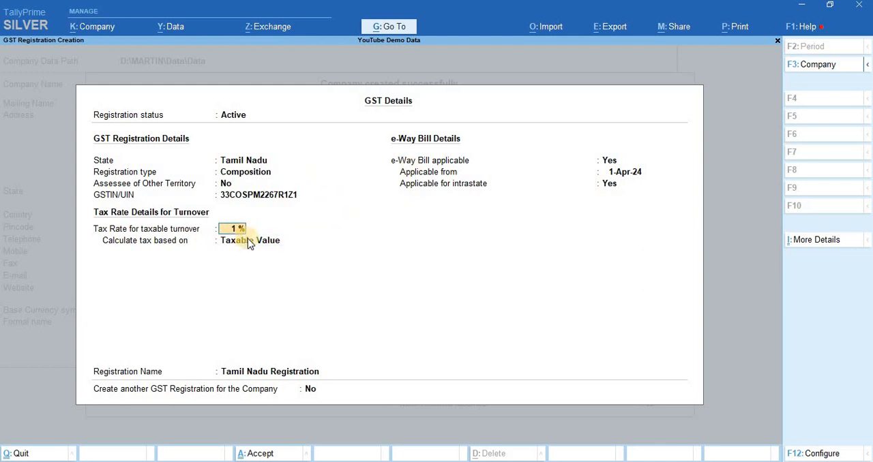
click(264, 240)
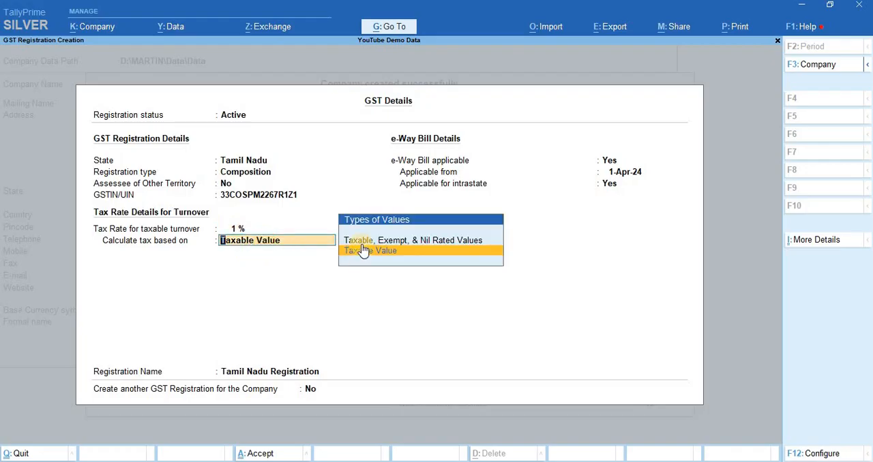
click(241, 232)
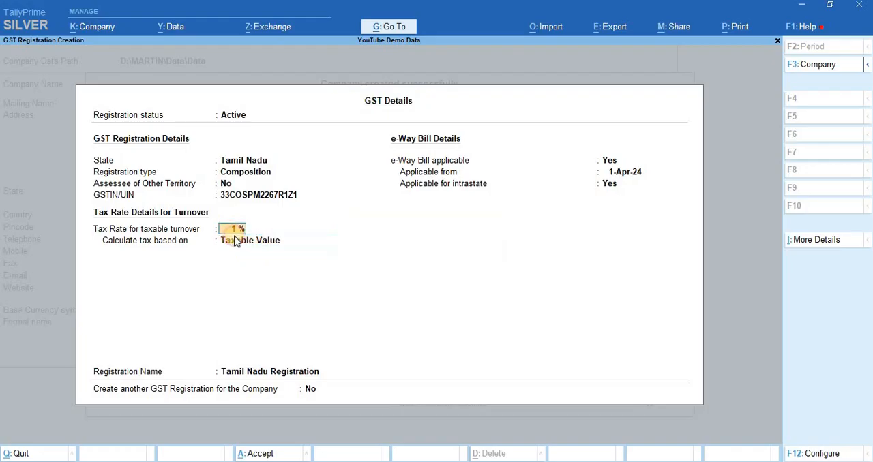
click(239, 241)
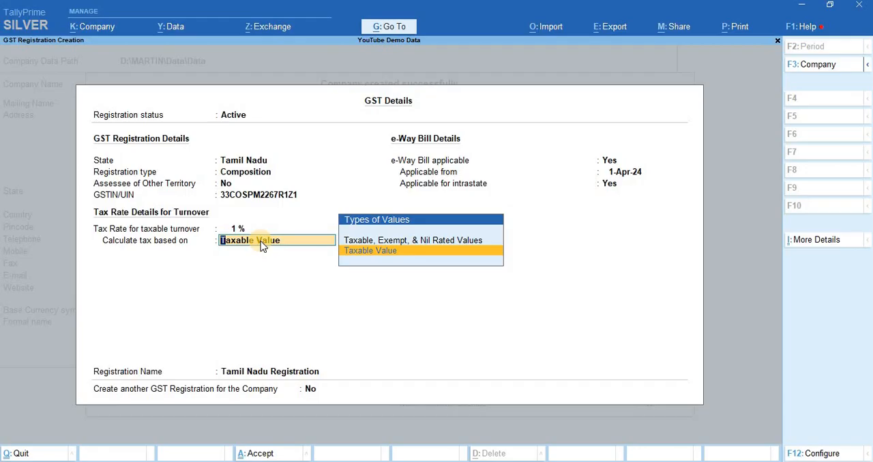
key(Return)
key(Return)
key(Return)
key(Return)
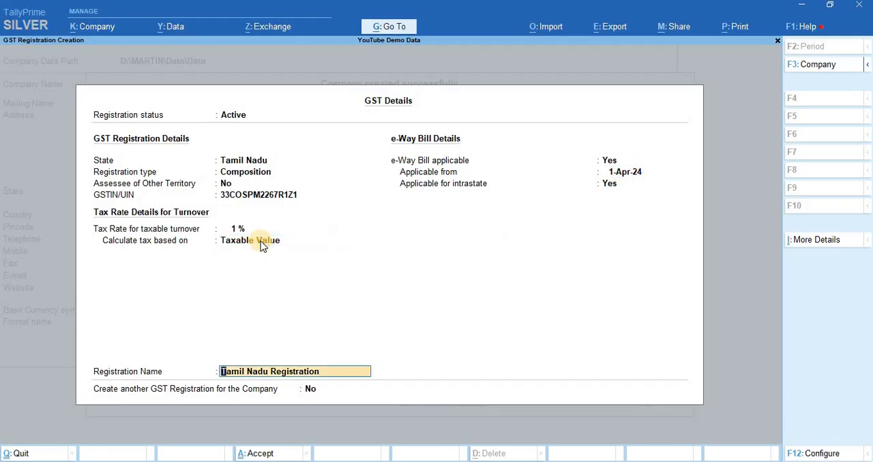
- Save the Tamil Nadu Registration without creating another one, and accept the remaining company features with their default settings
key(Return)
key(Return)
key(Return)
key(Return)
key(Return)
key(Return)
key(Return)
key(Return)
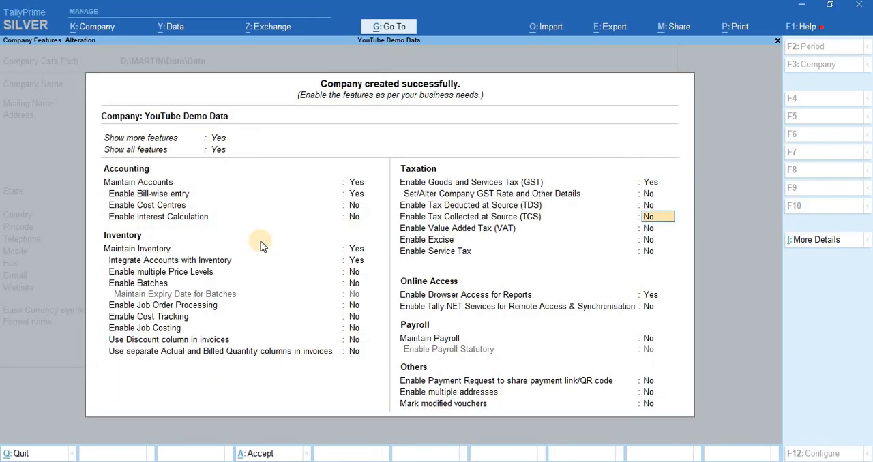
key(Return)
key(Return)
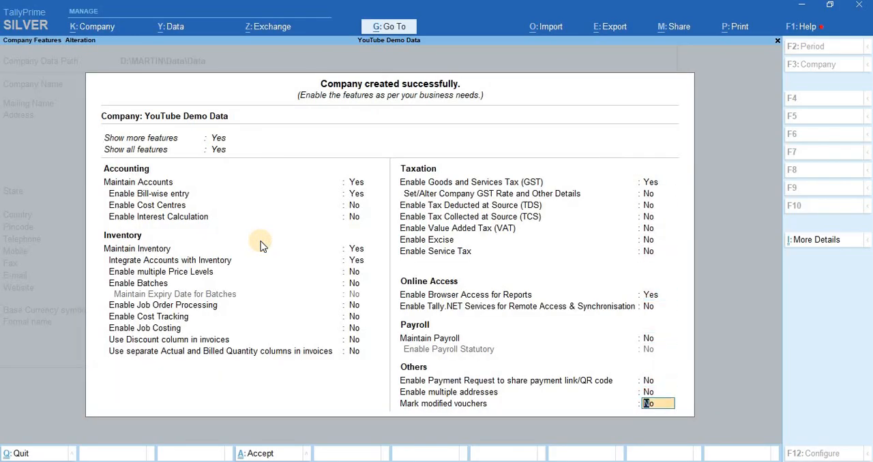
key(Return)
key(Return)
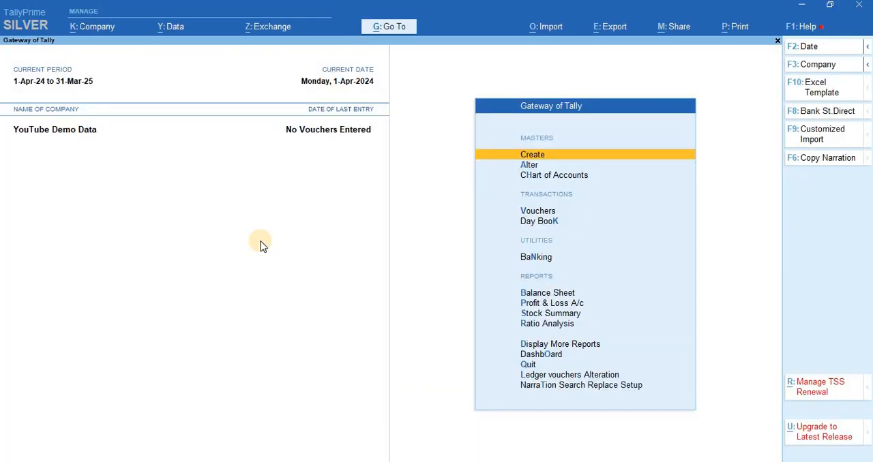
key(Down)
key(Down)
key(Down)
key(Down)
key(Down)
key(Down)
key(Down)
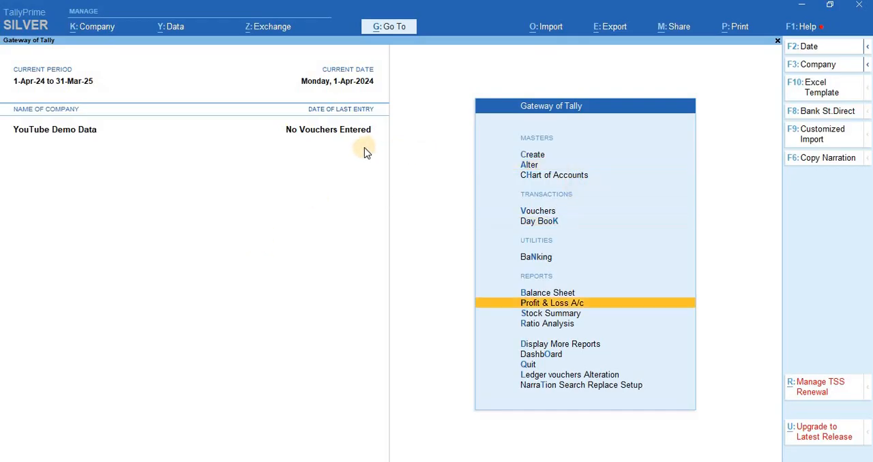
key(Up)
key(Up)
key(Up)
key(Up)
key(Up)
key(Down)
key(Down)
key(Down)
key(Down)
key(Down)
key(Down)
key(Down)
key(Down)
key(Down)
key(Down)
key(Down)
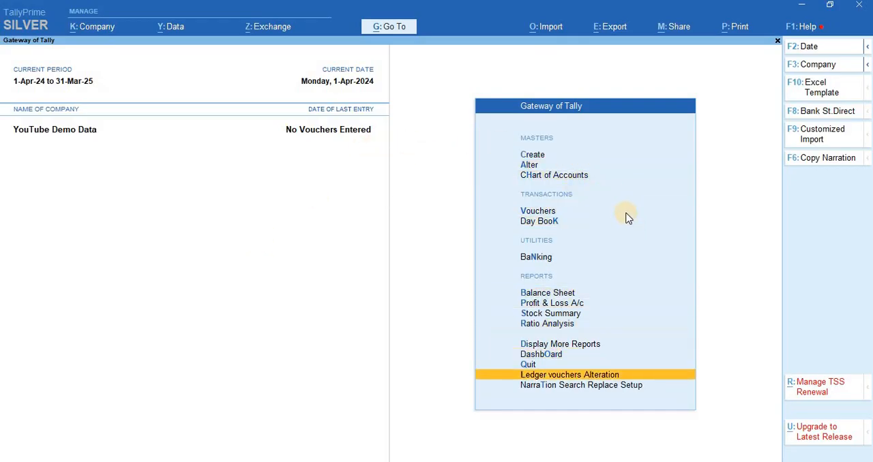
key(Up)
key(Up)
key(Up)
key(Up)
key(Up)
key(Up)
key(Up)
key(Up)
key(Down)
key(Down)
key(Down)
key(Down)
key(Down)
key(Down)
key(Down)
- Open the GST Reports list within the Statutory Reports of Display More Reports
key(Up)
key(Up)
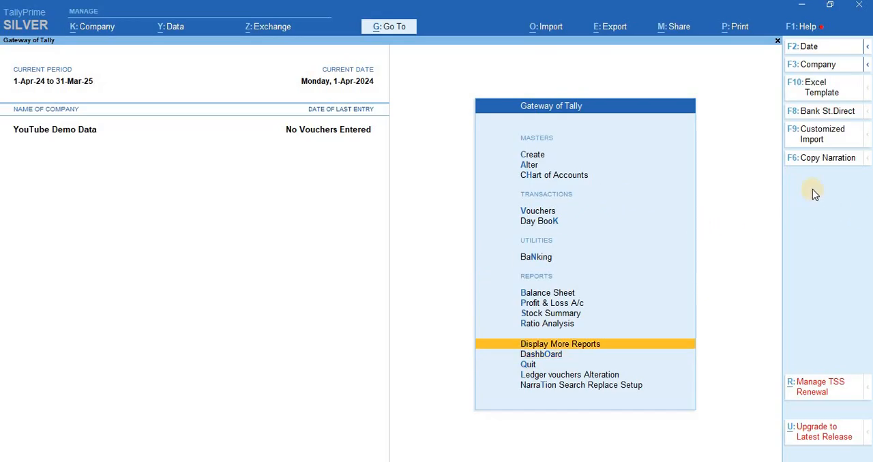
key(Down)
key(Up)
key(Return)
key(Down)
key(Down)
key(Down)
key(Down)
key(Down)
key(Down)
key(Down)
key(Down)
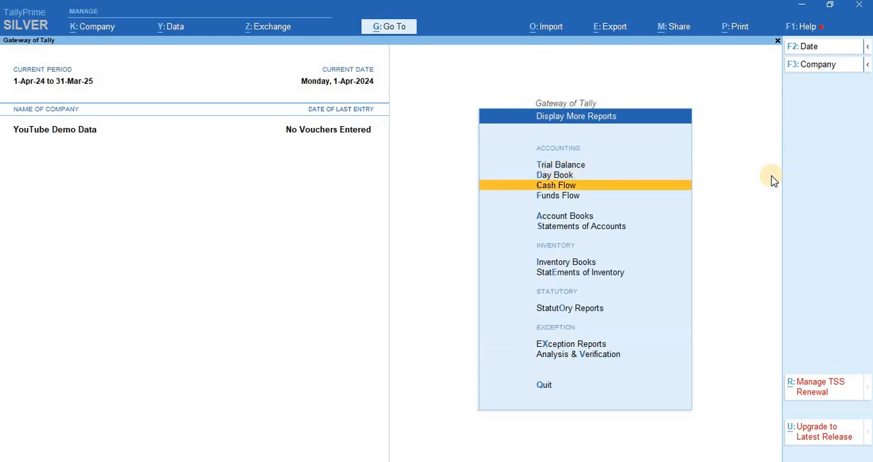
key(Return)
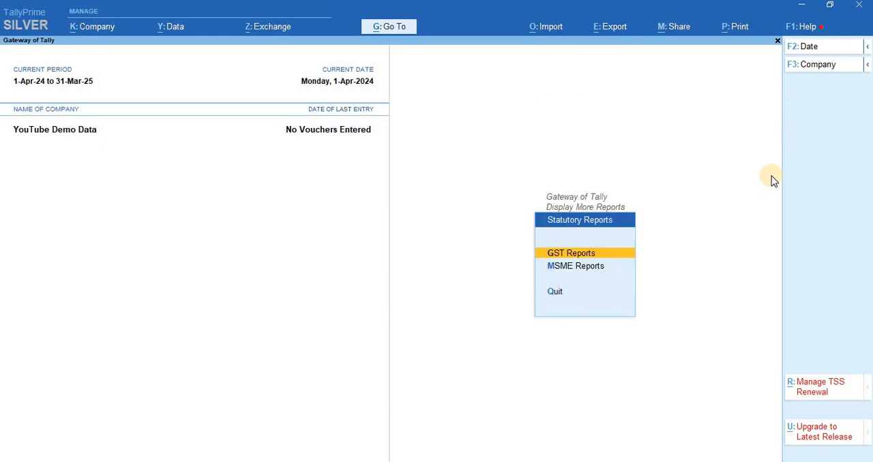
key(Return)
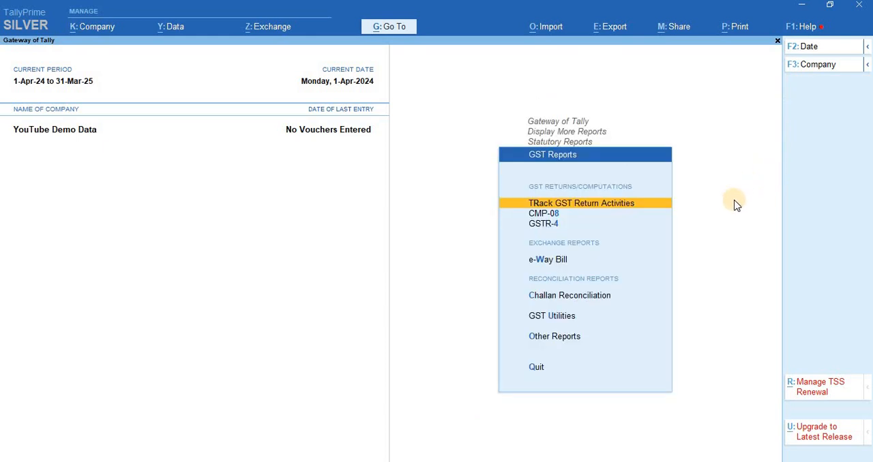
- Open the GSTR-4 return and examine its sections, from inward supplies to interest, late fee and penalty
key(Down)
key(Down)
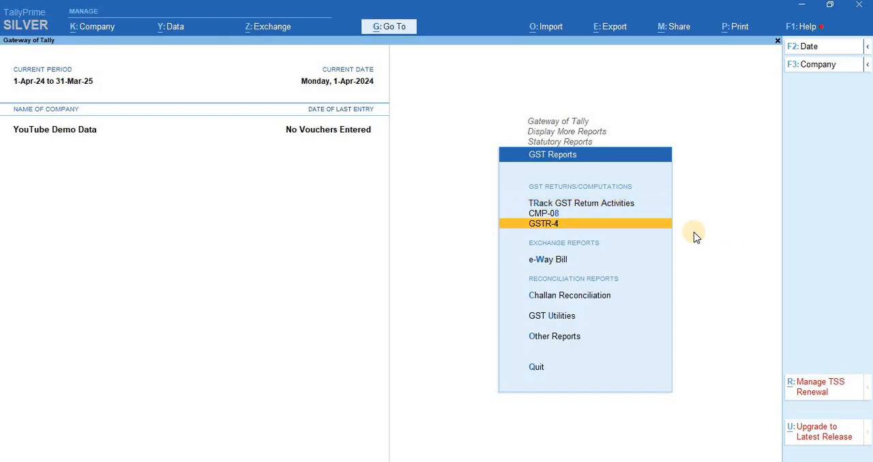
click(620, 223)
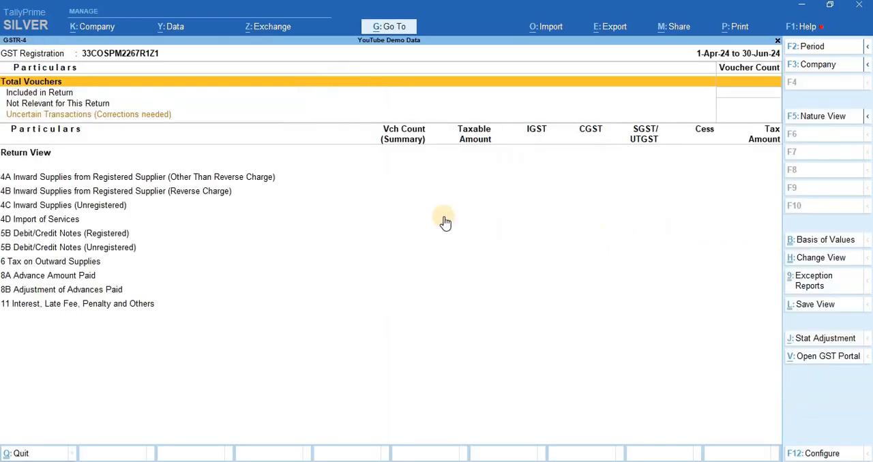
key(Down)
key(Down)
key(Down)
scroll(605, 205, down, 3)
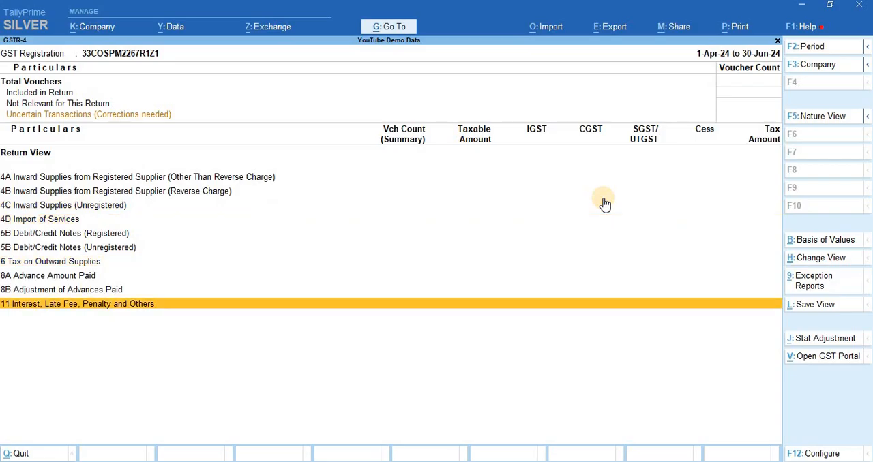
scroll(605, 204, up, 5)
scroll(606, 197, down, 2)
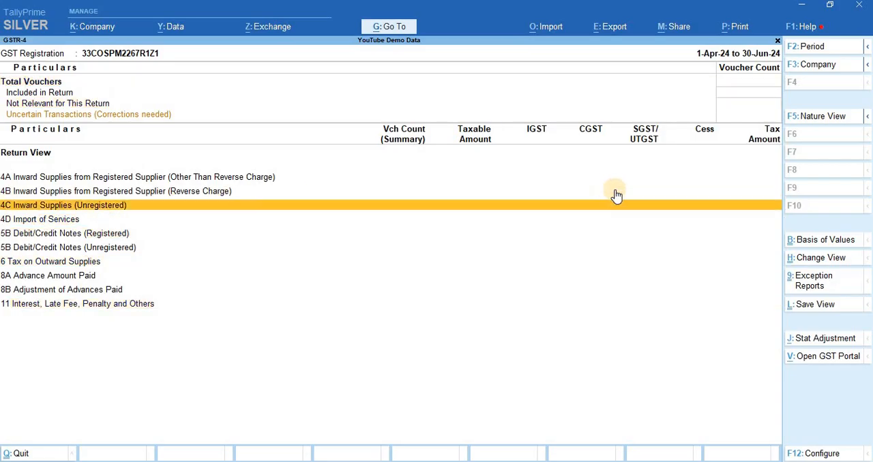
- Switch from GSTR-4 to the CMP-08 return, examine its outward supplies, reverse charge and interest sections, and return to the GST Reports list
key(Escape)
scroll(612, 225, up, 2)
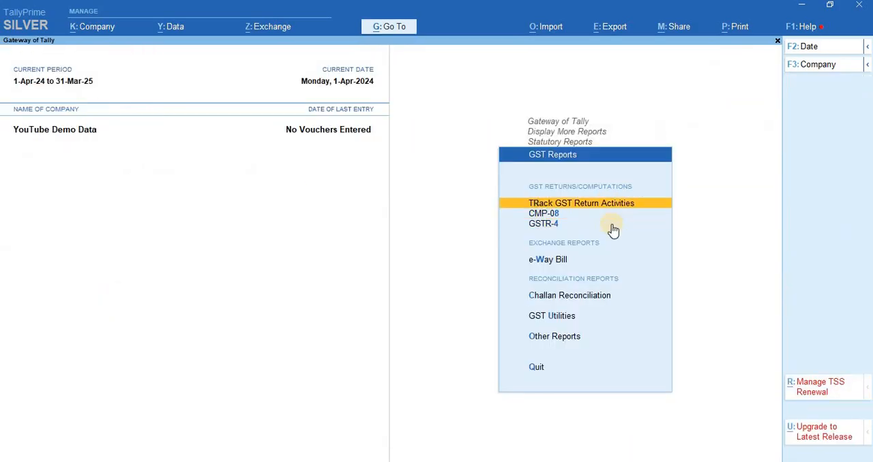
scroll(613, 230, down, 1)
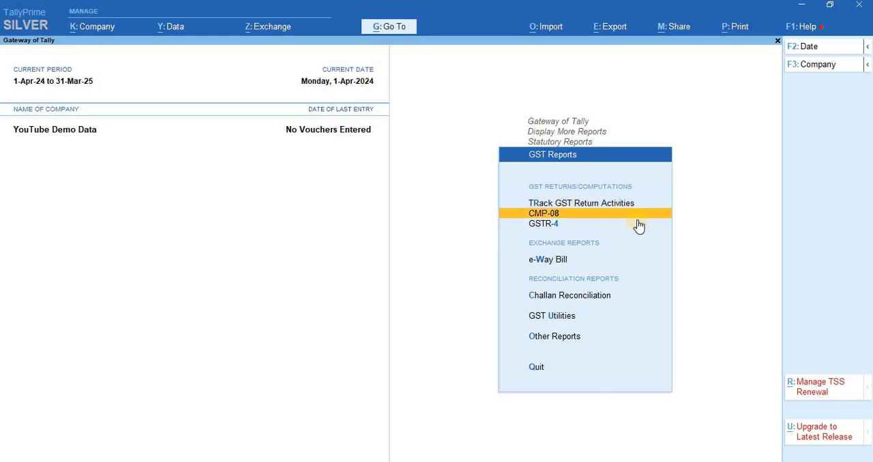
click(638, 223)
scroll(595, 139, down, 2)
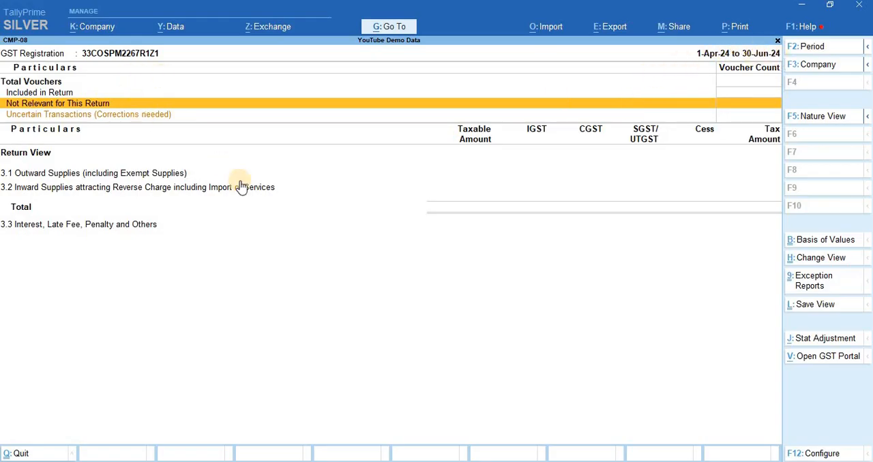
scroll(265, 202, down, 2)
scroll(266, 237, up, 2)
scroll(266, 237, up, 1)
key(Escape)
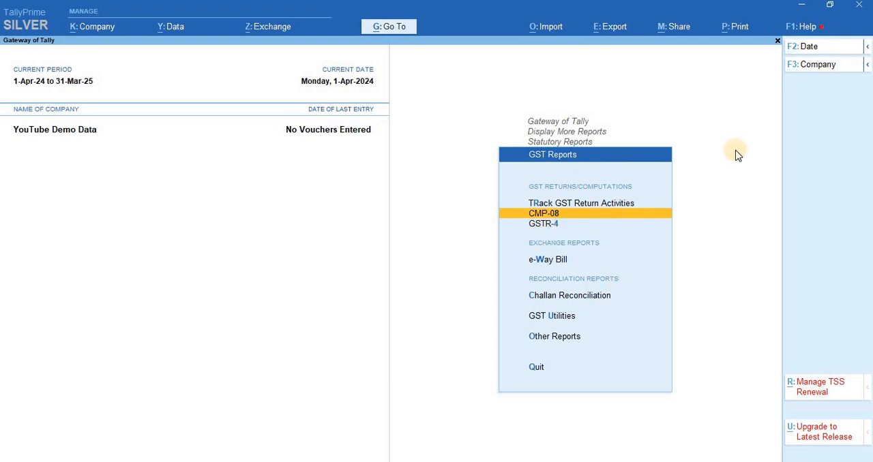
key(Down)
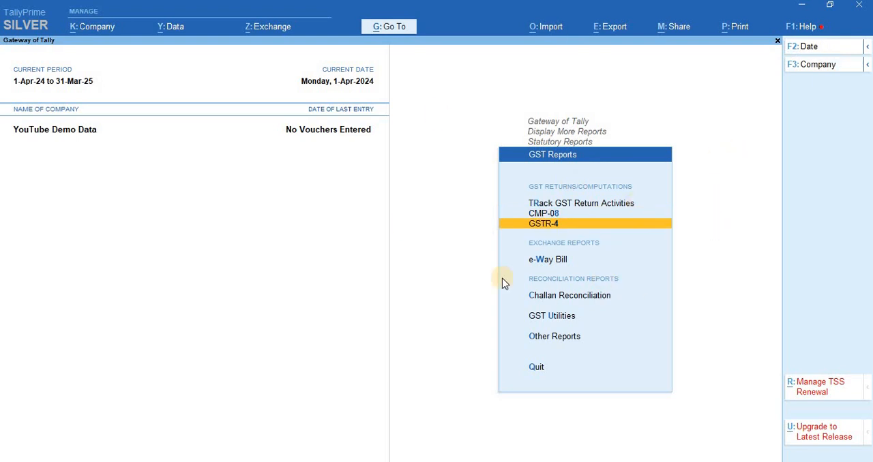
key(Down)
key(Down)
key(Down)
key(Down)
key(Down)
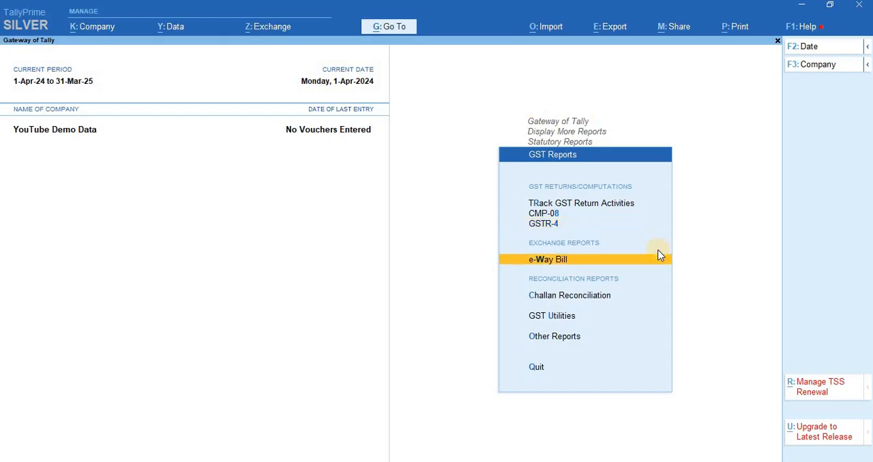
key(Up)
key(Up)
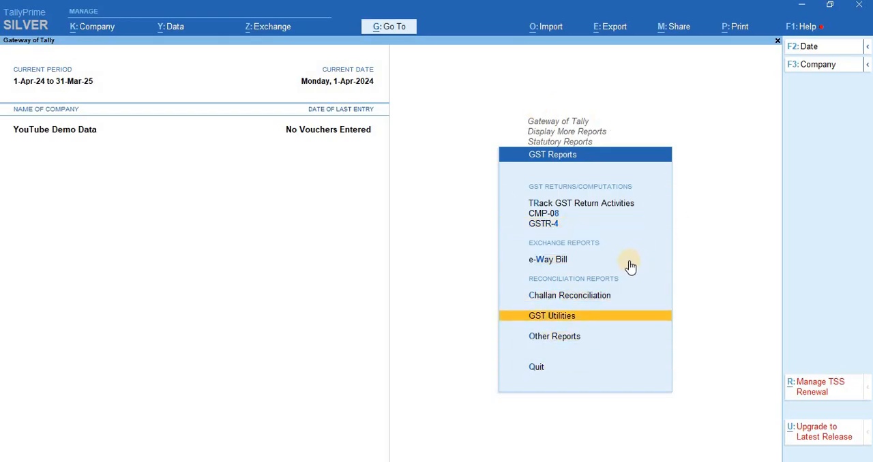
key(Down)
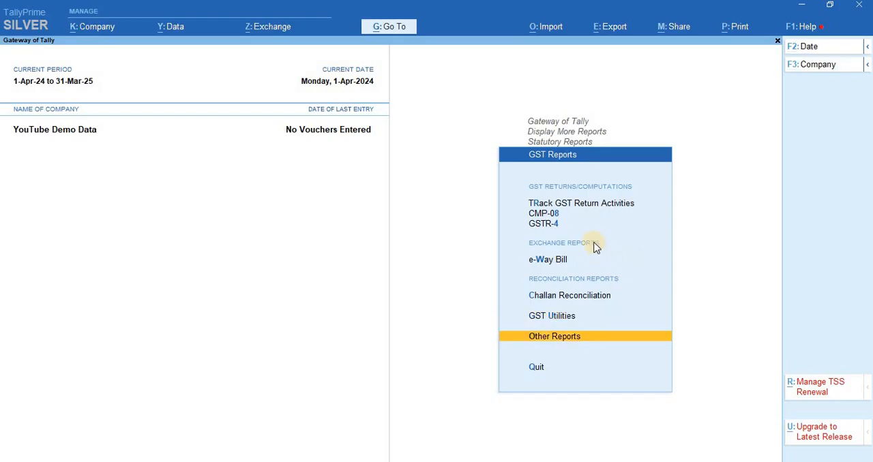
key(alt)
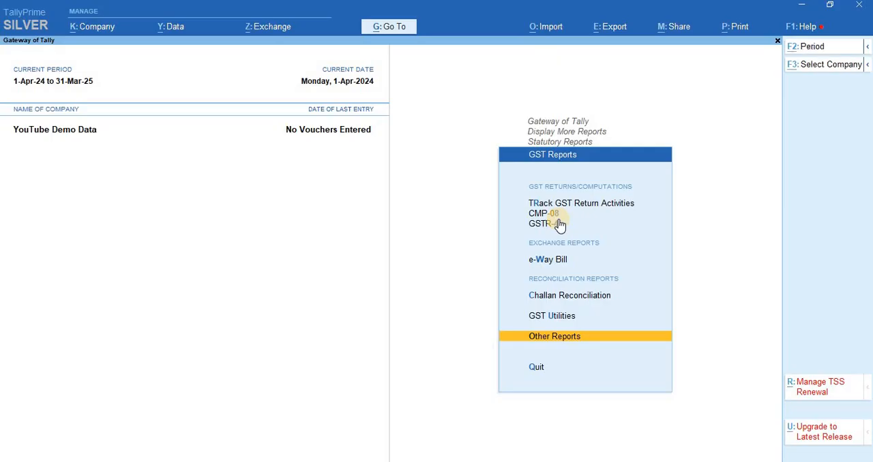